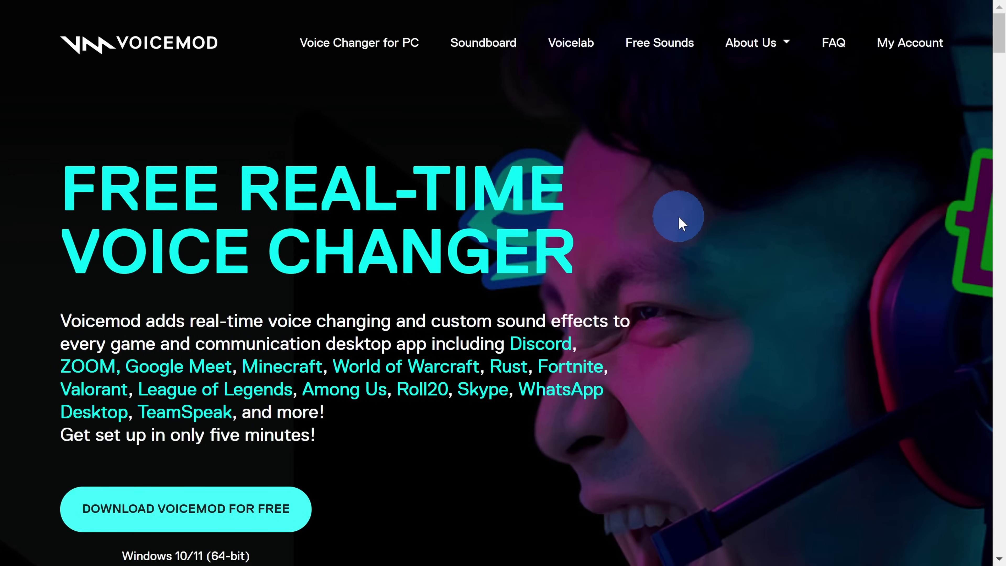
Scroll down the voicemod.net page to the free Voicemod download.
{"action": "scroll", "coordinate": [277, 408], "scroll_direction": "down", "scroll_amount": 2}
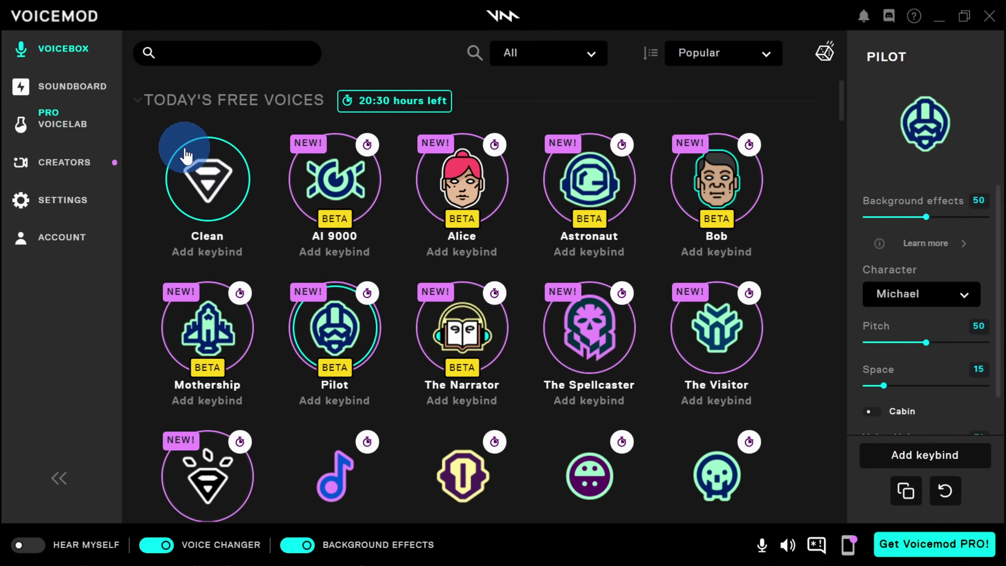
Review Voicemod's Audio settings: Loopback Mix (MOTU M Series) input and Bose QC35 II output.
{"action": "left_click", "coordinate": [60, 203]}
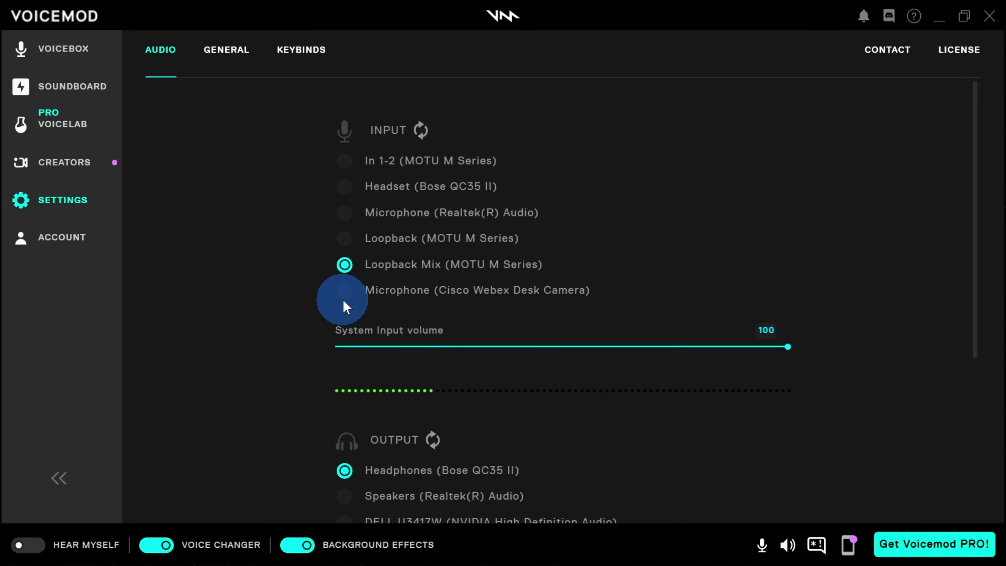
{"action": "scroll", "coordinate": [353, 273], "scroll_direction": "down", "scroll_amount": 6}
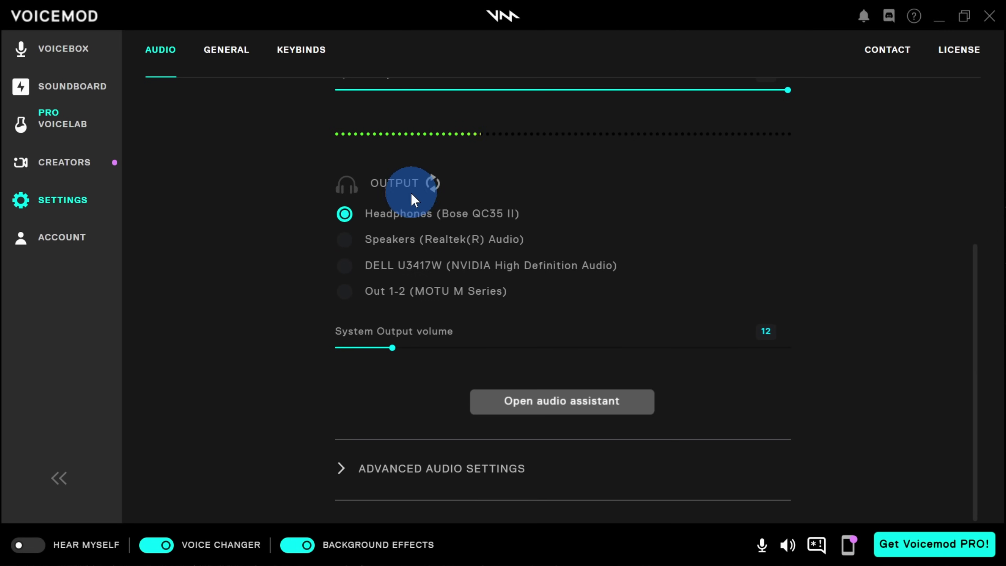
{"action": "scroll", "coordinate": [417, 214], "scroll_direction": "up", "scroll_amount": 6}
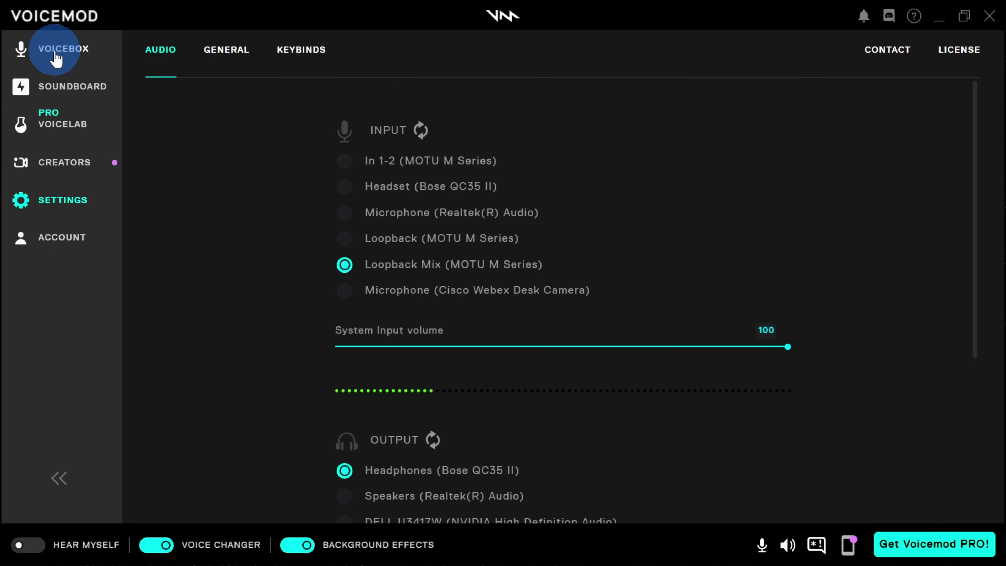
Go back to the Voicebox and browse today's free voices, with Clean in use.
{"action": "left_click", "coordinate": [57, 59]}
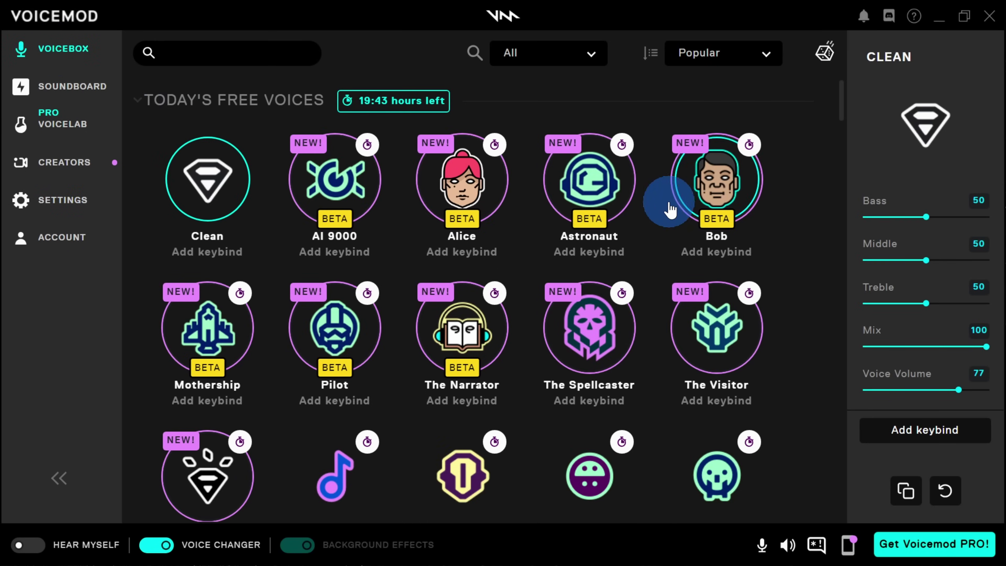
{"action": "scroll", "coordinate": [673, 204], "scroll_direction": "down", "scroll_amount": 5}
{"action": "scroll", "coordinate": [241, 353], "scroll_direction": "up", "scroll_amount": 4}
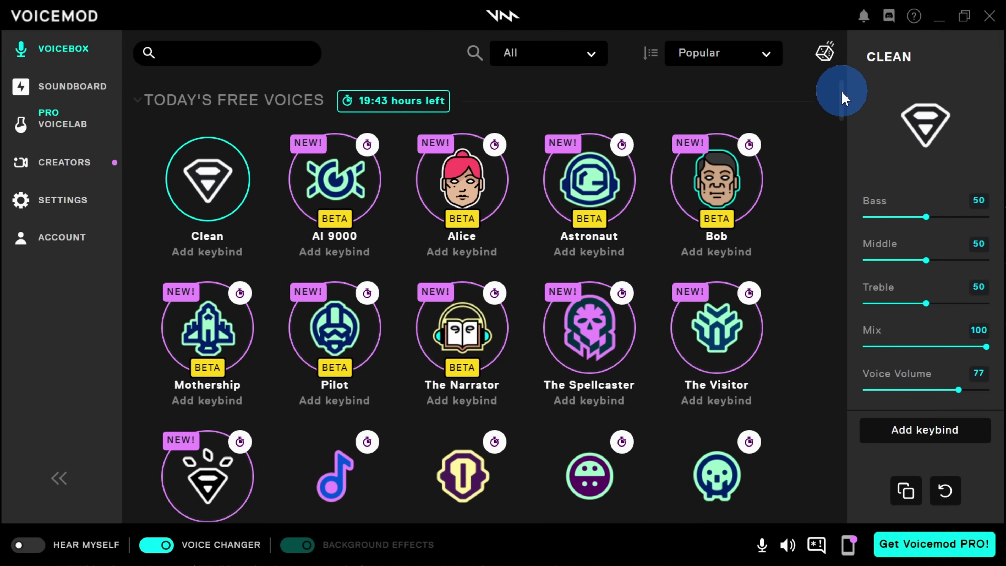
{"action": "mouse_move", "coordinate": [841, 89]}
{"action": "left_mouse_down"}
{"action": "mouse_move", "coordinate": [852, 222]}
{"action": "mouse_move", "coordinate": [847, 460]}
{"action": "mouse_move", "coordinate": [839, 84]}
{"action": "left_mouse_up"}
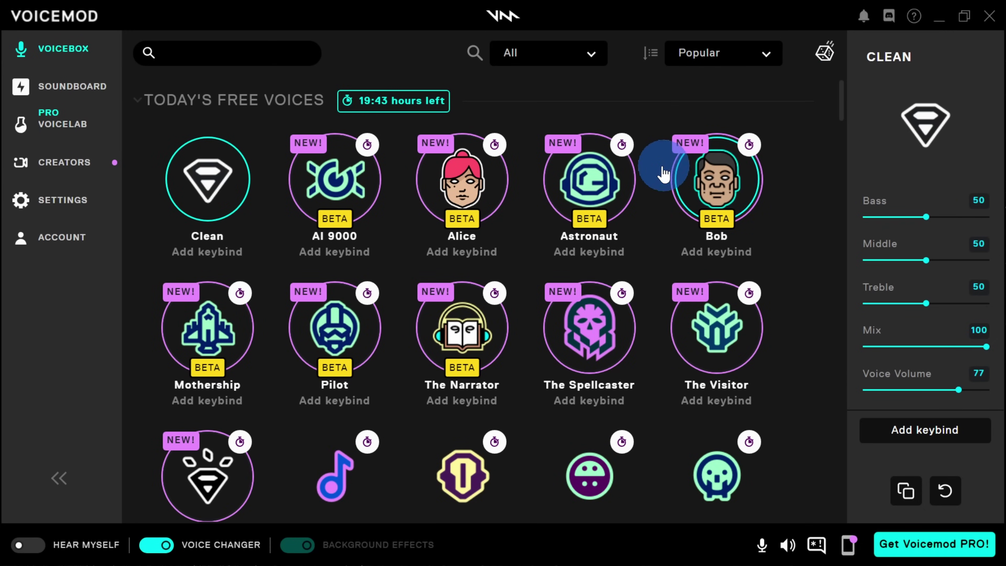
Apply The Narrator voice and test it with Hear Myself, toggling the voice changer off and on.
{"action": "left_click", "coordinate": [477, 326]}
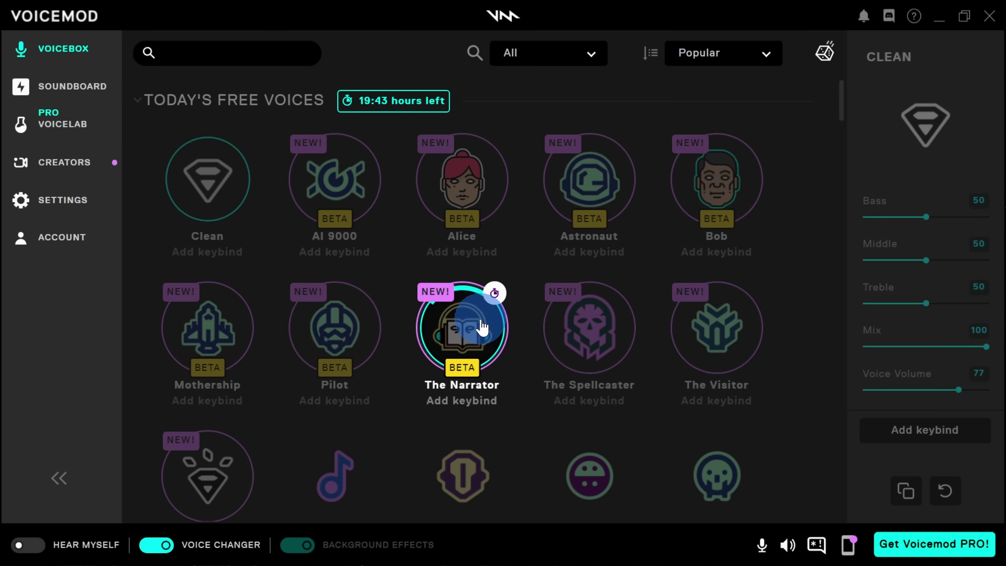
{"action": "scroll", "coordinate": [483, 327], "scroll_direction": "down", "scroll_amount": 3}
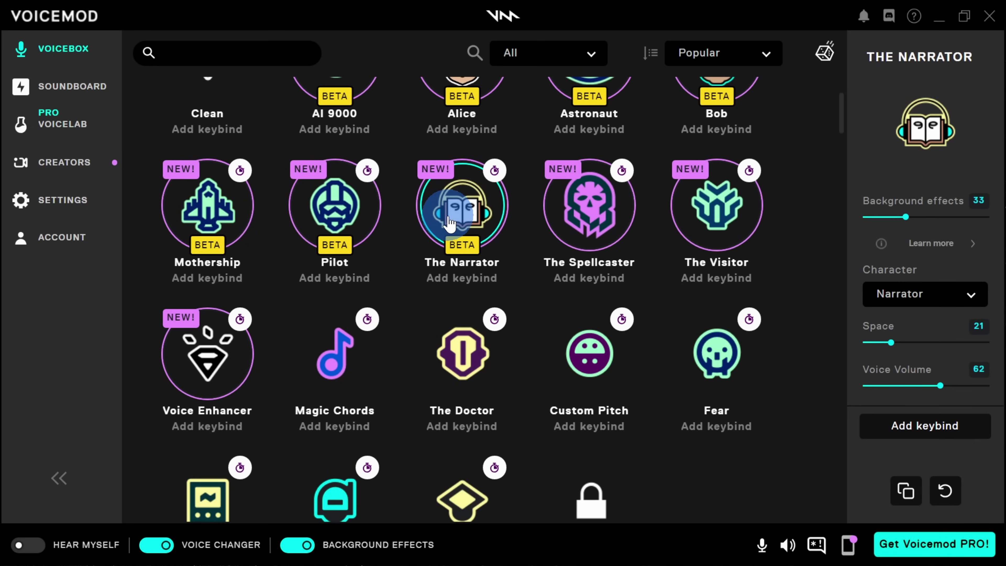
{"action": "left_click", "coordinate": [34, 554]}
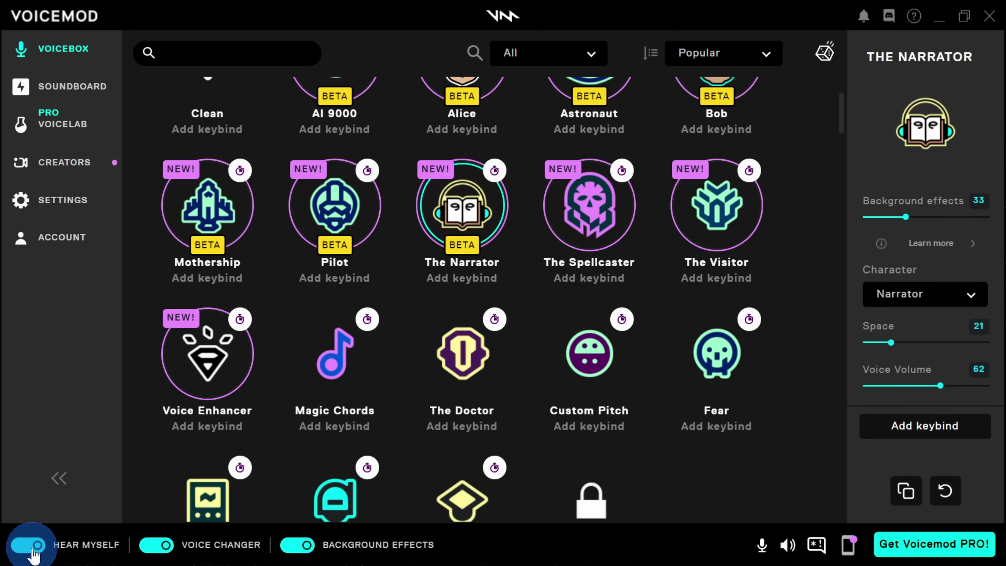
{"action": "left_click", "coordinate": [165, 547]}
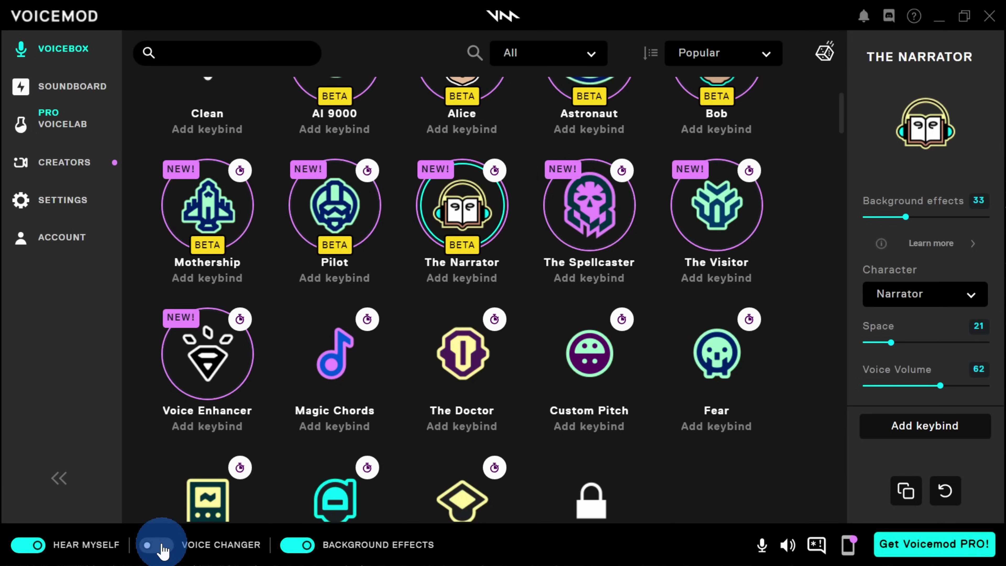
{"action": "left_click", "coordinate": [164, 549]}
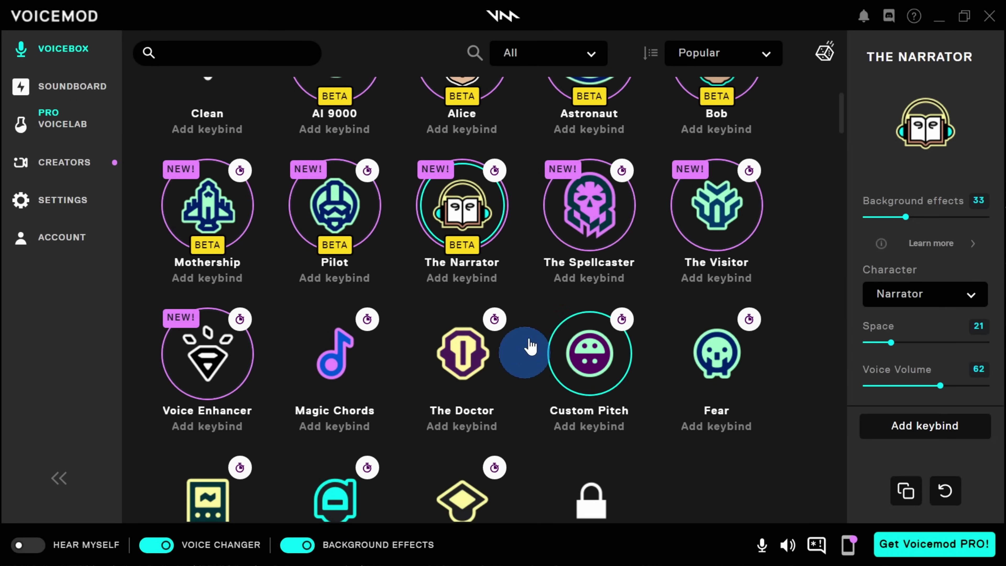
{"action": "scroll", "coordinate": [527, 351], "scroll_direction": "up", "scroll_amount": 3}
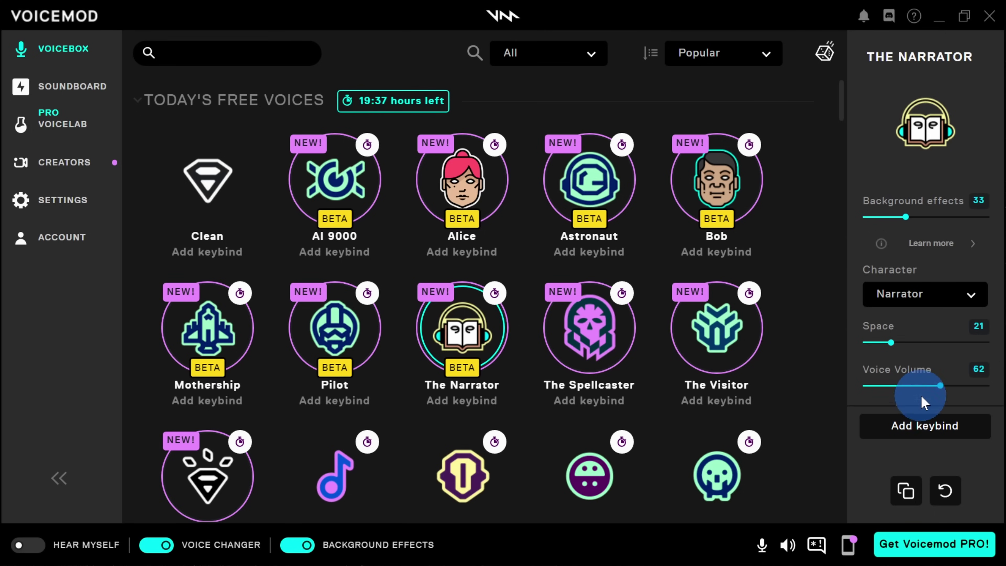
{"action": "left_click", "coordinate": [927, 301]}
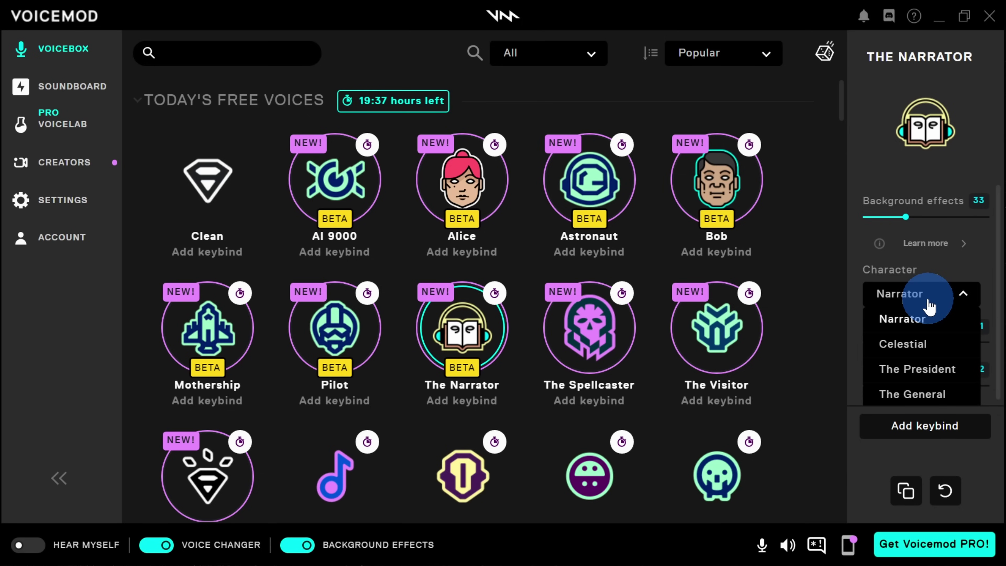
{"action": "left_click", "coordinate": [967, 294]}
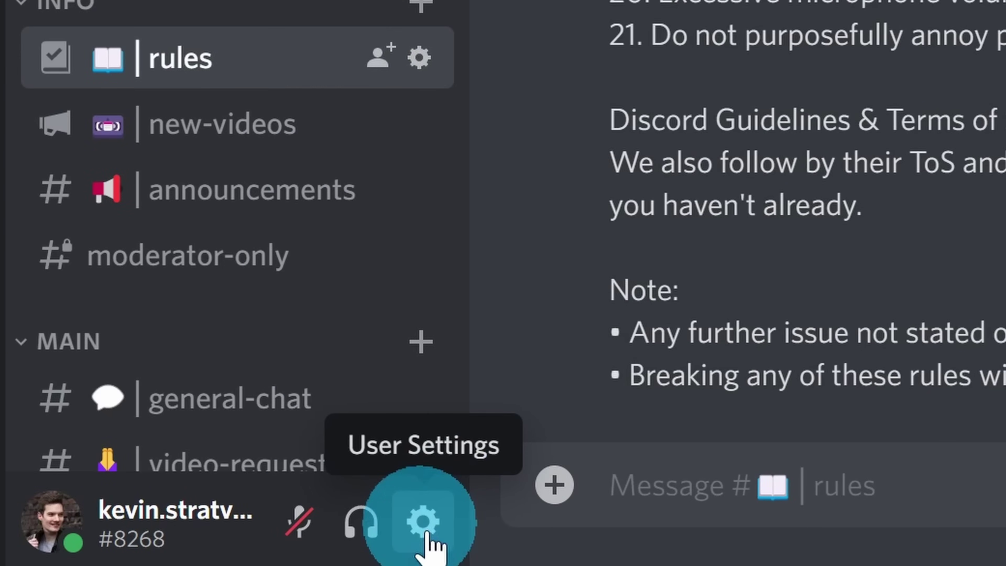
Set Discord's Voice & Video input device to Microphone (Voicemod Virtual Audio Device).
{"action": "left_click", "coordinate": [426, 533]}
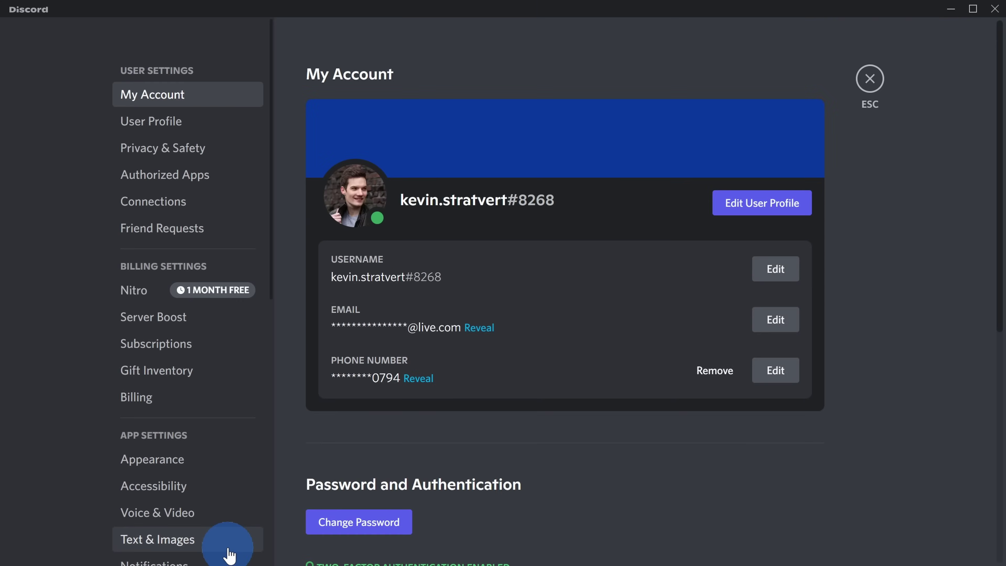
{"action": "scroll", "coordinate": [288, 373], "scroll_direction": "down", "scroll_amount": 4}
{"action": "scroll", "coordinate": [198, 404], "scroll_direction": "down", "scroll_amount": 4}
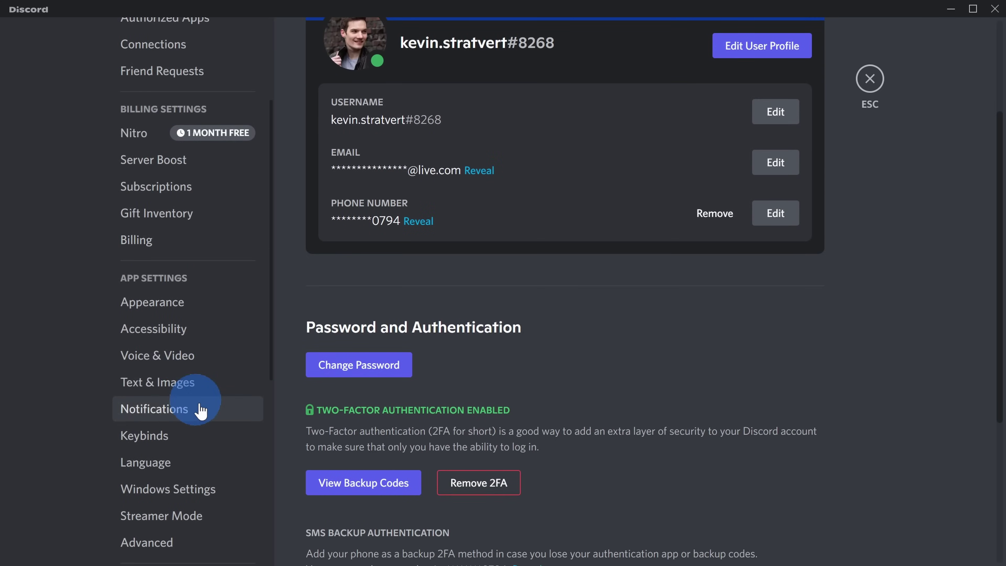
{"action": "left_click", "coordinate": [195, 365]}
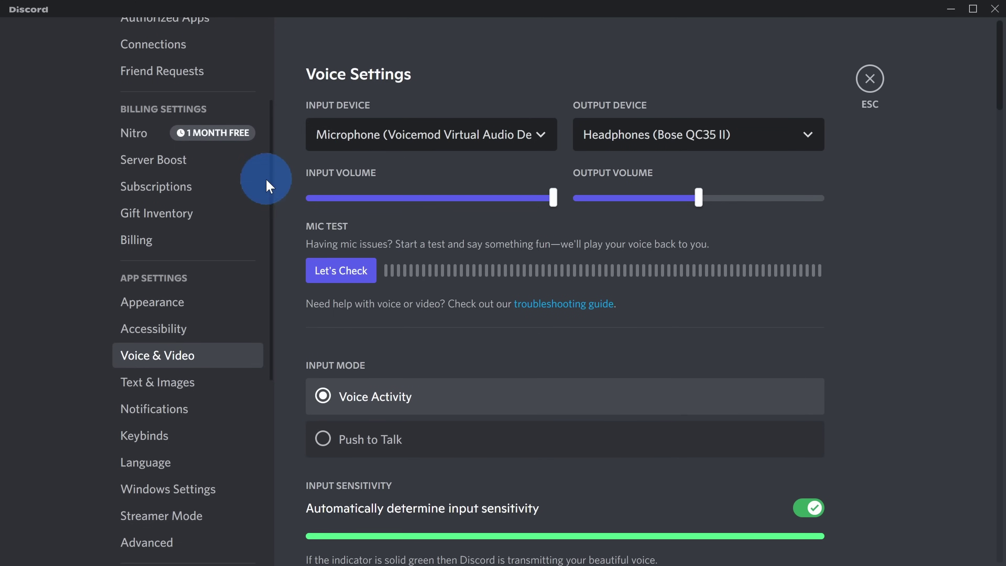
{"action": "left_click", "coordinate": [357, 141]}
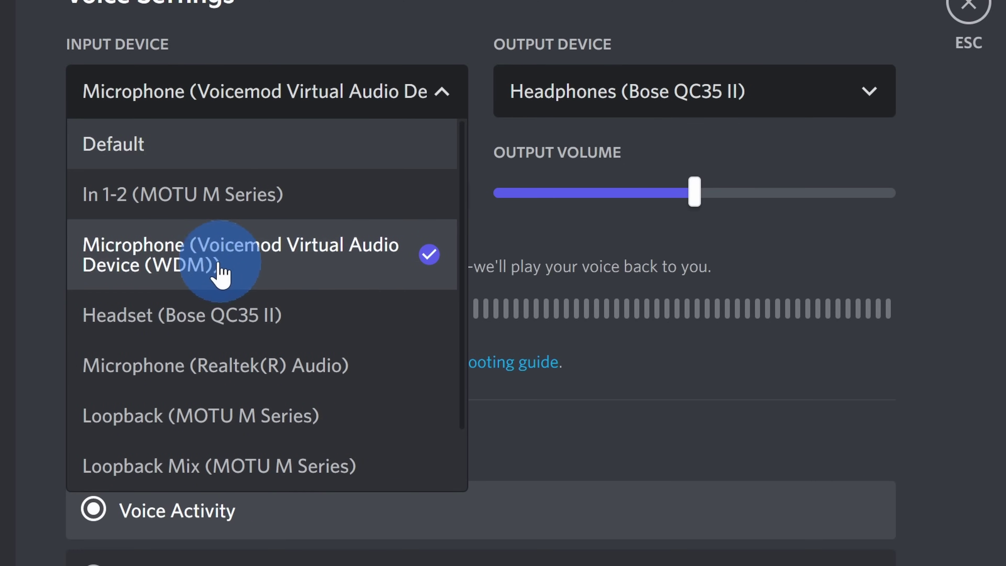
{"action": "left_click", "coordinate": [206, 270]}
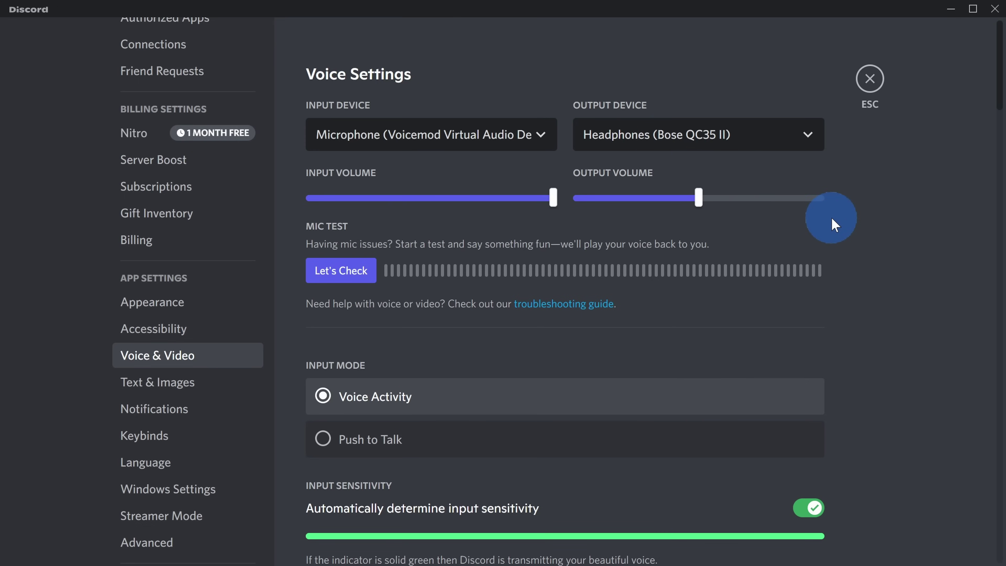
Switch Discord to manual input sensitivity and turn off Echo Cancellation and Automatic Gain Control.
{"action": "scroll", "coordinate": [835, 222], "scroll_direction": "down", "scroll_amount": 6}
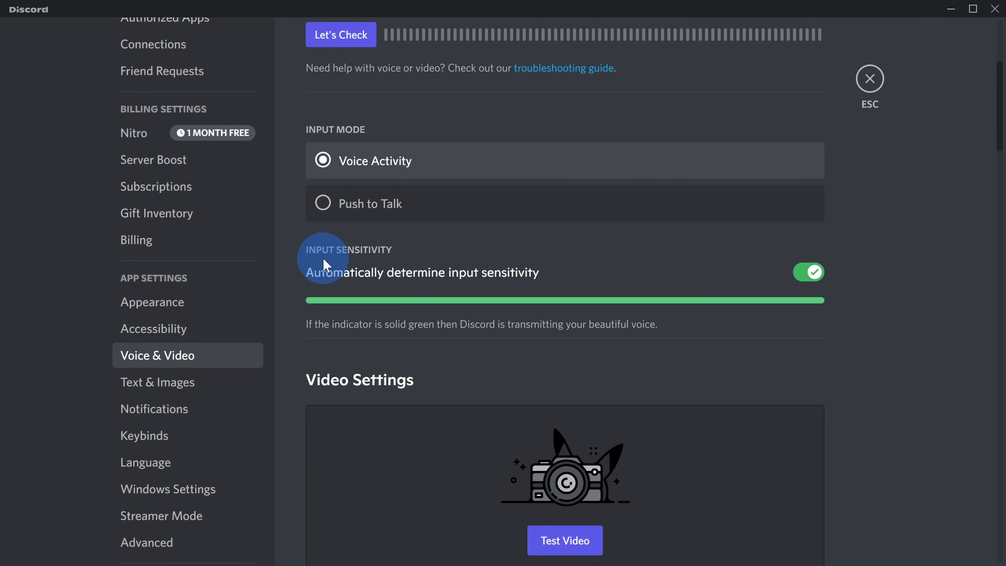
{"action": "left_click", "coordinate": [807, 278]}
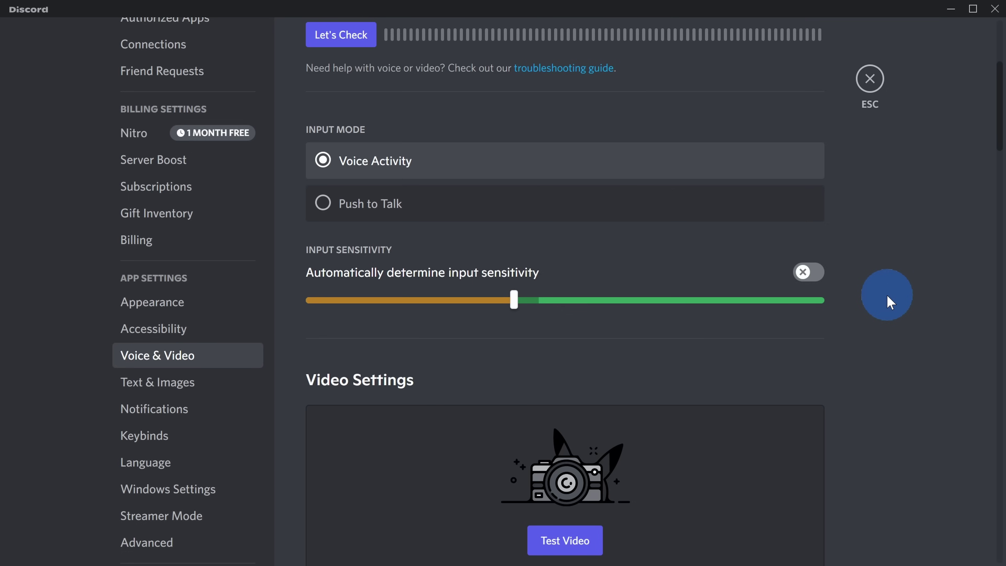
{"action": "scroll", "coordinate": [891, 303], "scroll_direction": "down", "scroll_amount": 10}
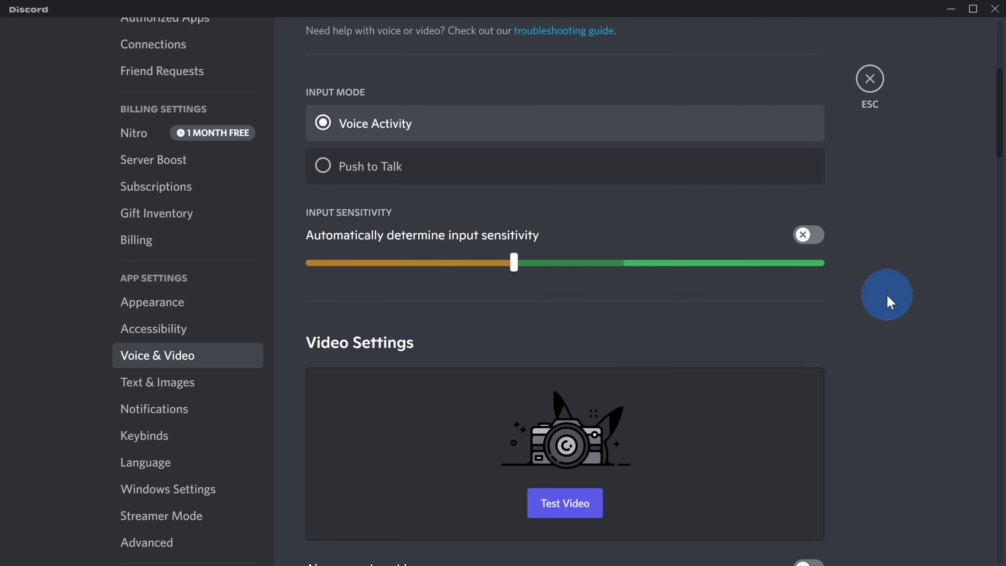
{"action": "scroll", "coordinate": [891, 303], "scroll_direction": "down", "scroll_amount": 10}
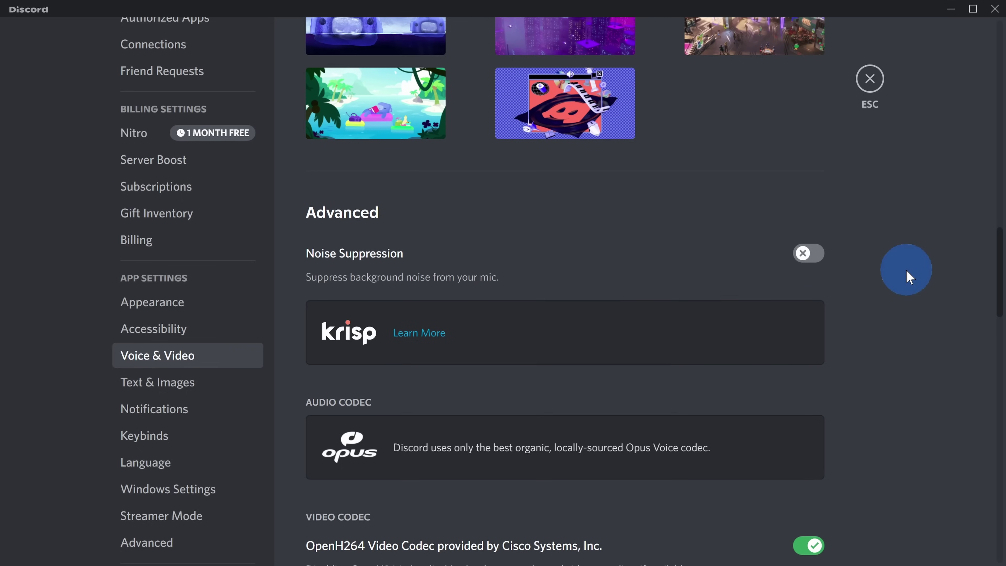
{"action": "scroll", "coordinate": [909, 278], "scroll_direction": "down", "scroll_amount": 6}
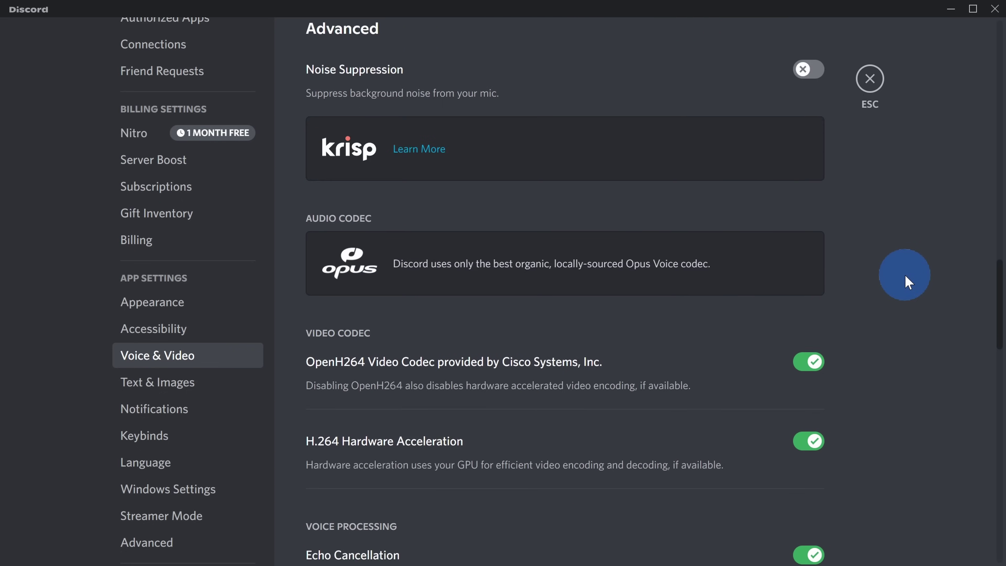
{"action": "scroll", "coordinate": [908, 279], "scroll_direction": "down", "scroll_amount": 2}
{"action": "scroll", "coordinate": [907, 279], "scroll_direction": "down", "scroll_amount": 2}
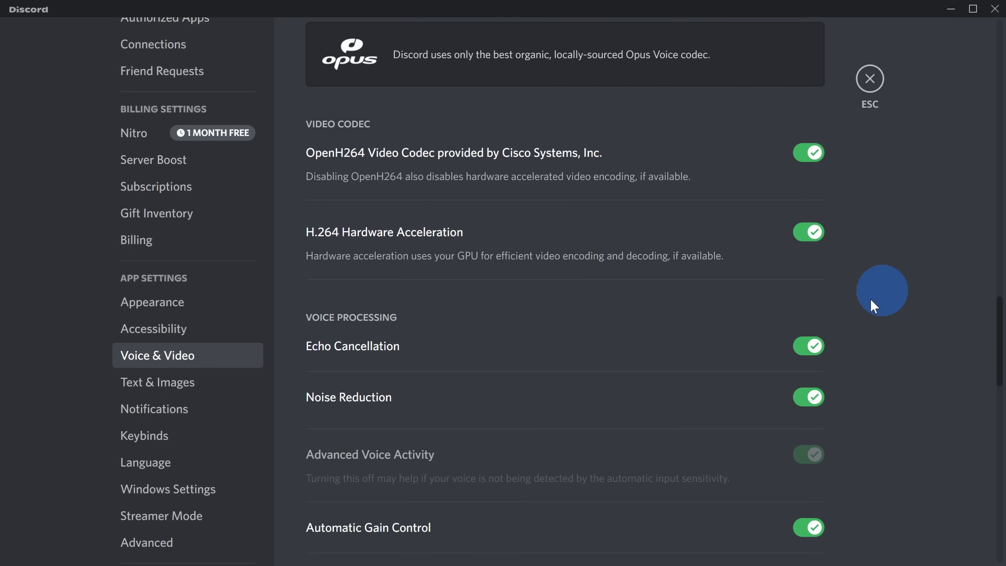
{"action": "left_click", "coordinate": [809, 346]}
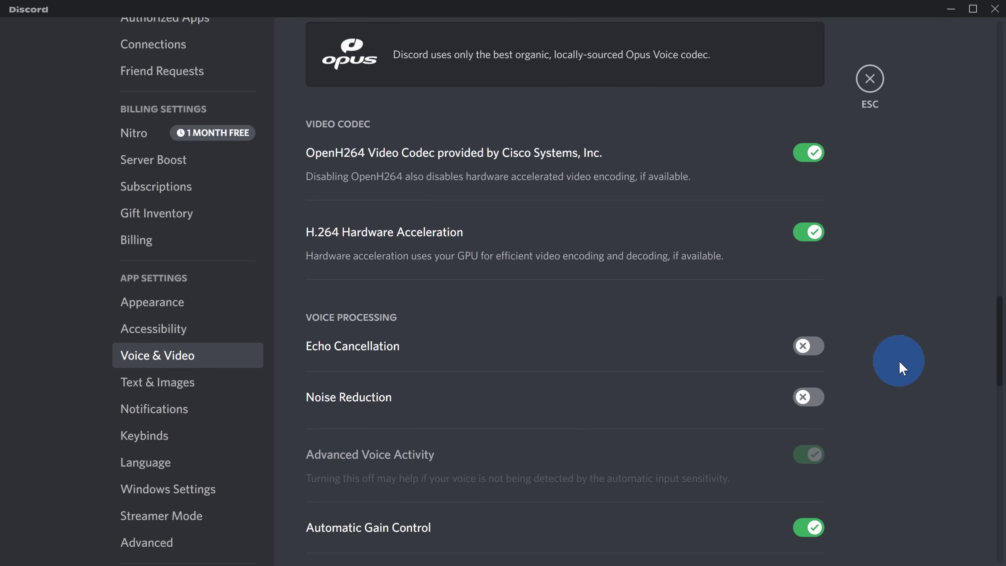
{"action": "scroll", "coordinate": [899, 370], "scroll_direction": "down", "scroll_amount": 4}
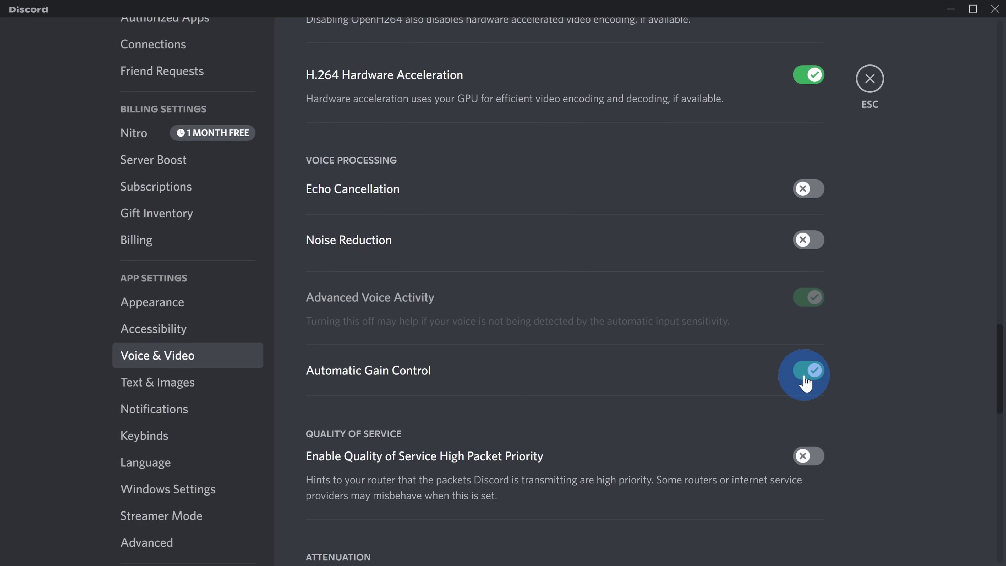
{"action": "left_click", "coordinate": [805, 383]}
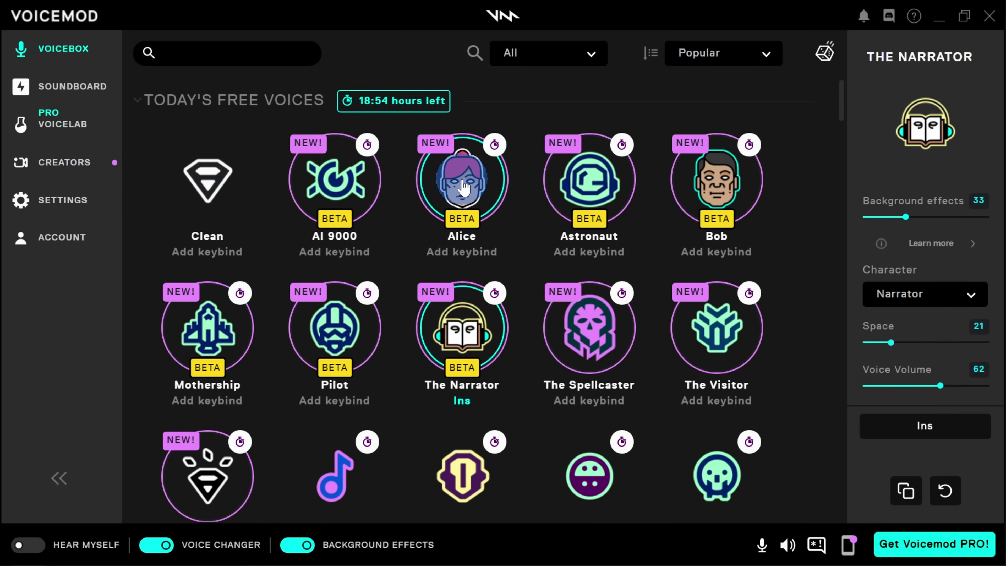
Select the Alice voice and assign it the F7 keybind.
{"action": "left_click", "coordinate": [480, 316]}
{"action": "left_click", "coordinate": [464, 181]}
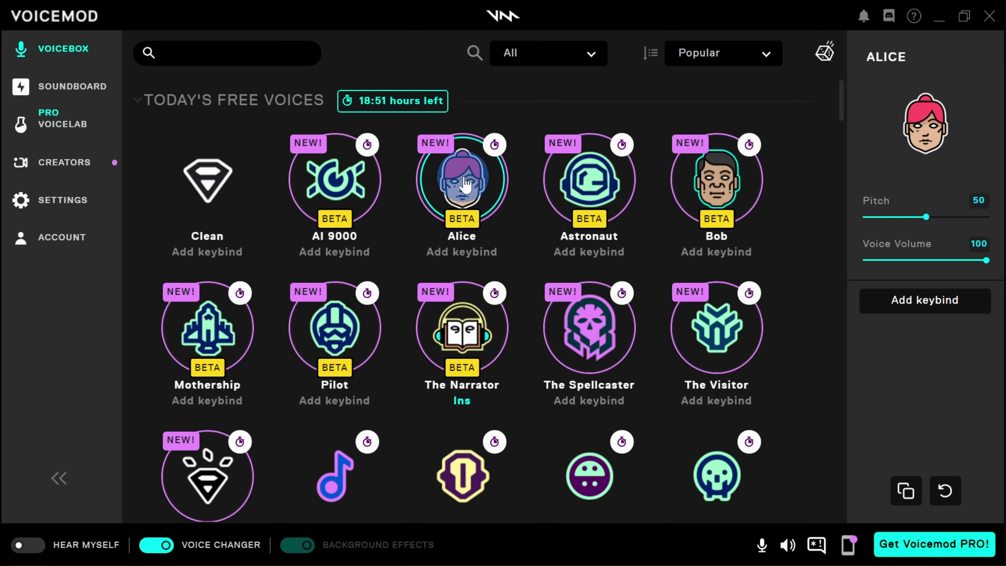
{"action": "left_click", "coordinate": [936, 310]}
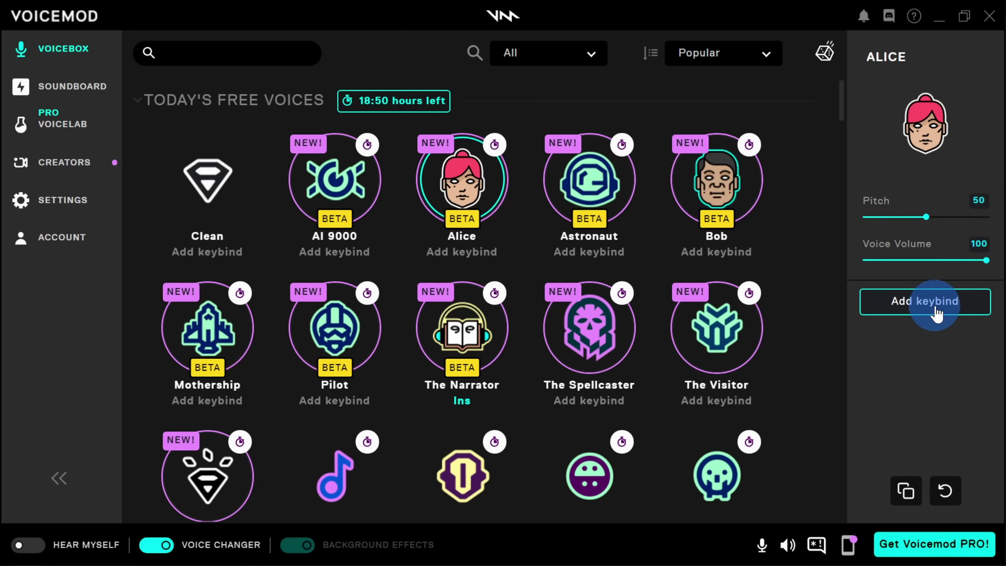
{"action": "key", "text": "F7"}
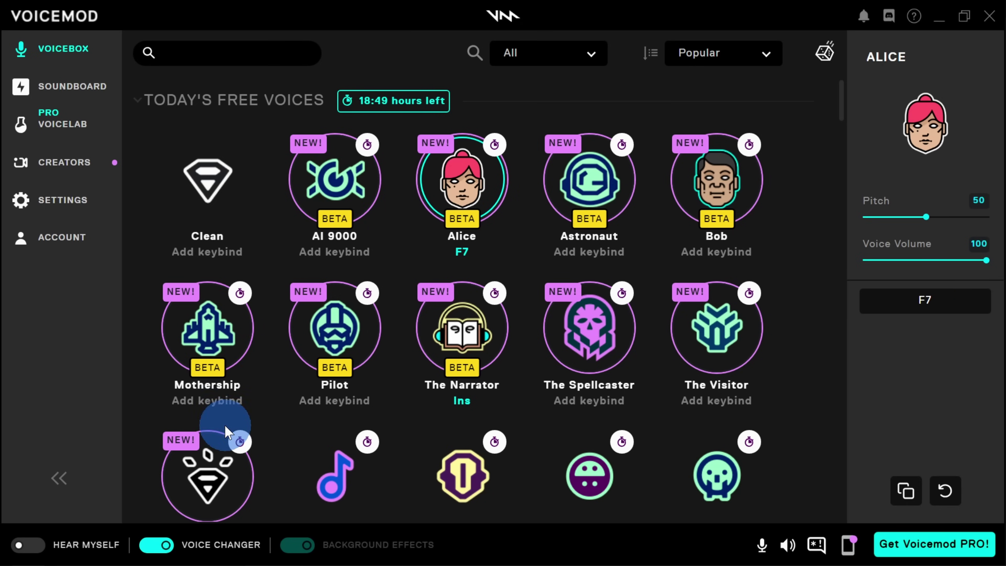
Clear The Narrator's keybind, then switch to Clean with voice changing off.
{"action": "scroll", "coordinate": [647, 370], "scroll_direction": "down", "scroll_amount": 5}
{"action": "scroll", "coordinate": [753, 259], "scroll_direction": "up", "scroll_amount": 4}
{"action": "scroll", "coordinate": [740, 274], "scroll_direction": "up", "scroll_amount": 1}
{"action": "left_click", "coordinate": [456, 184]}
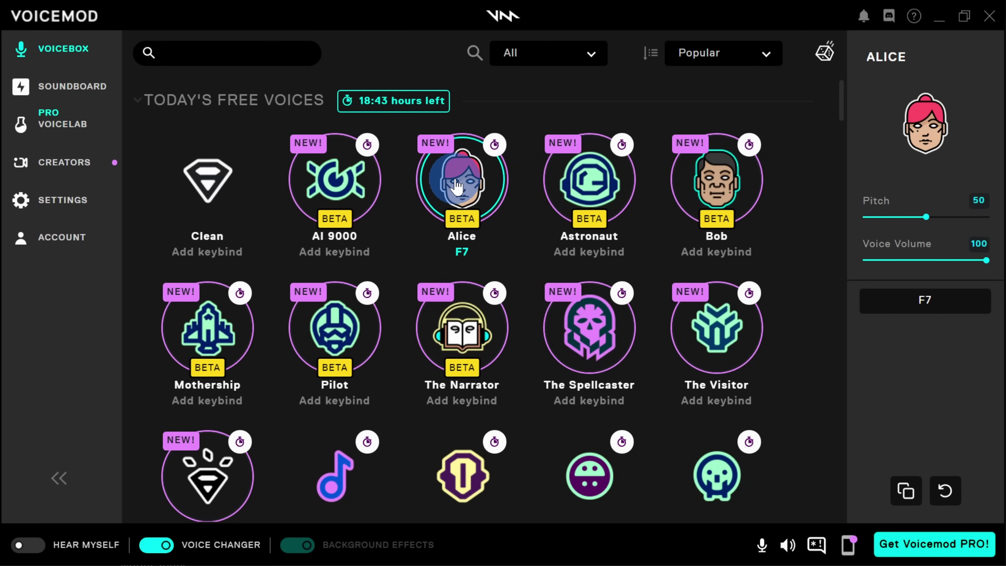
{"action": "left_click", "coordinate": [212, 191]}
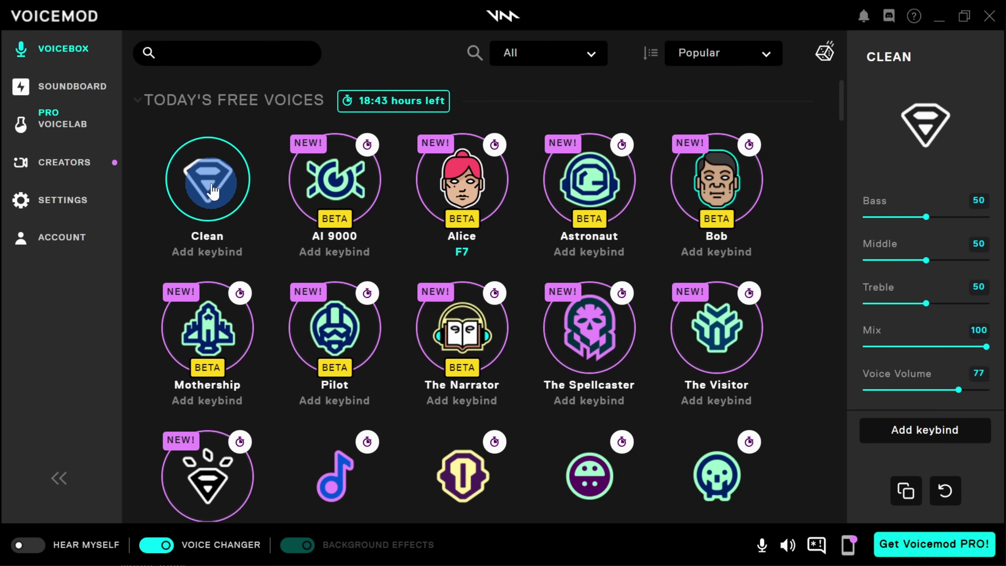
{"action": "left_click", "coordinate": [156, 546]}
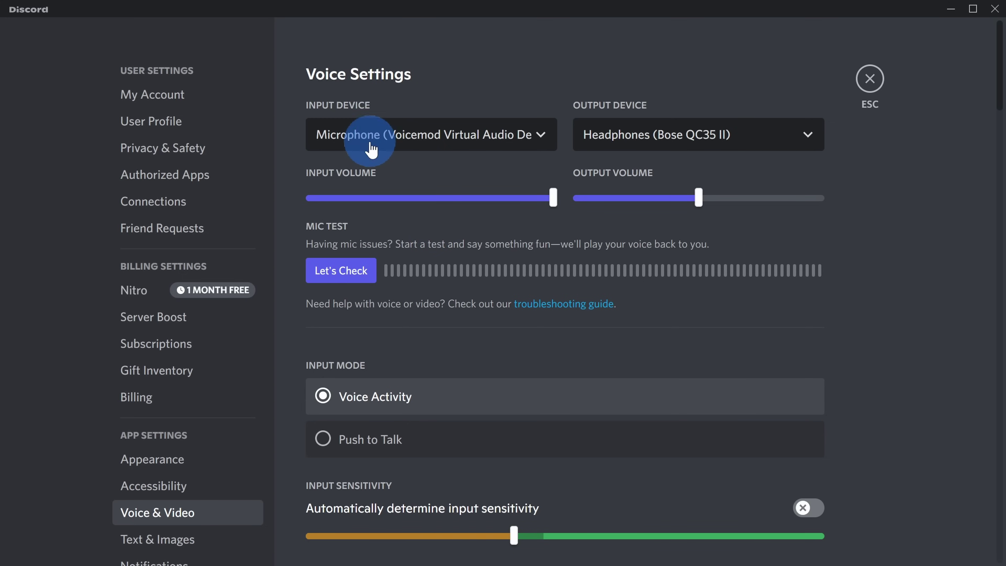
{"action": "left_click", "coordinate": [387, 139]}
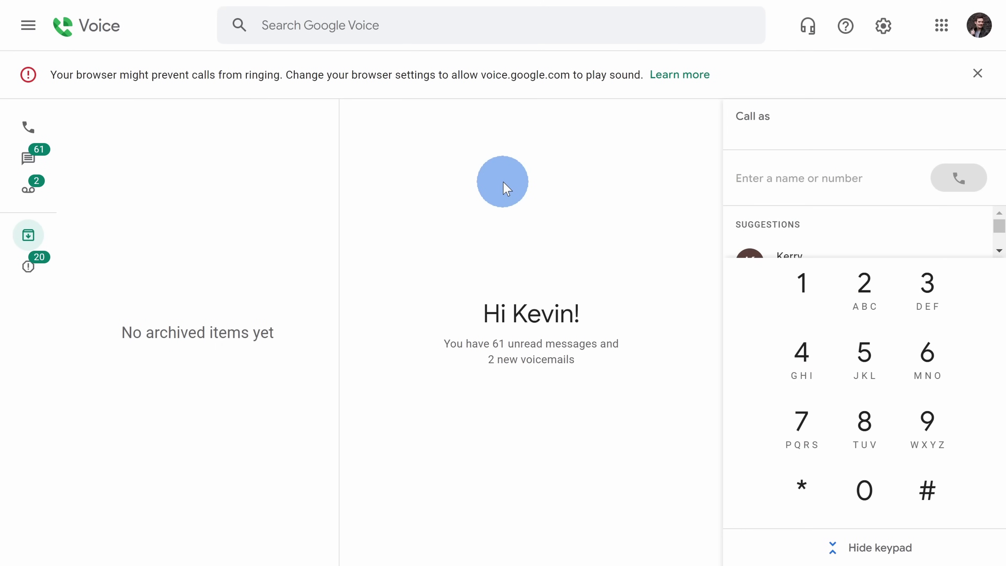
Choose Microphone (Voicemod Virtual Audio Device) as the microphone in Google Voice's audio settings.
{"action": "left_click", "coordinate": [813, 30]}
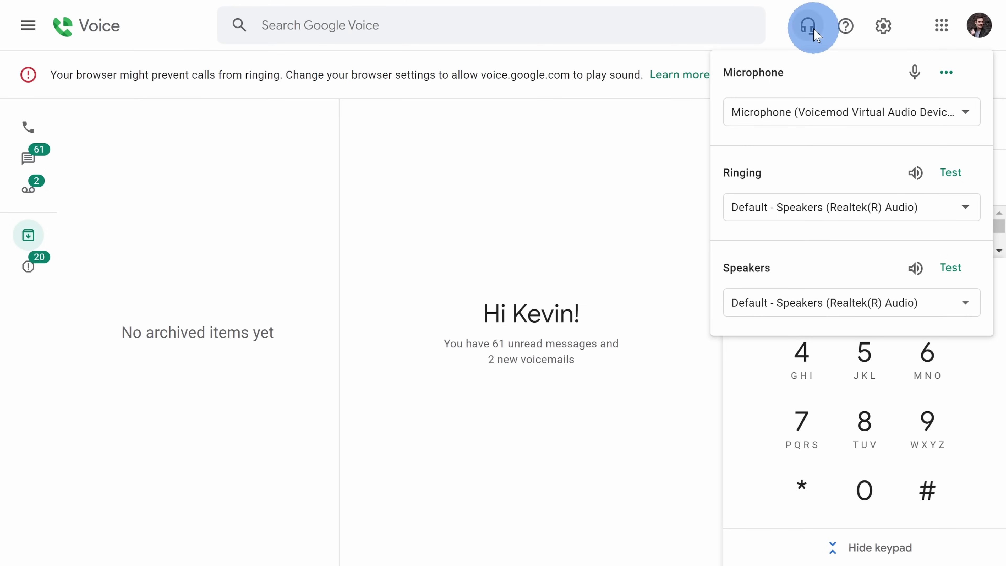
{"action": "left_click", "coordinate": [764, 115]}
{"action": "scroll", "coordinate": [764, 117], "scroll_direction": "up", "scroll_amount": 1}
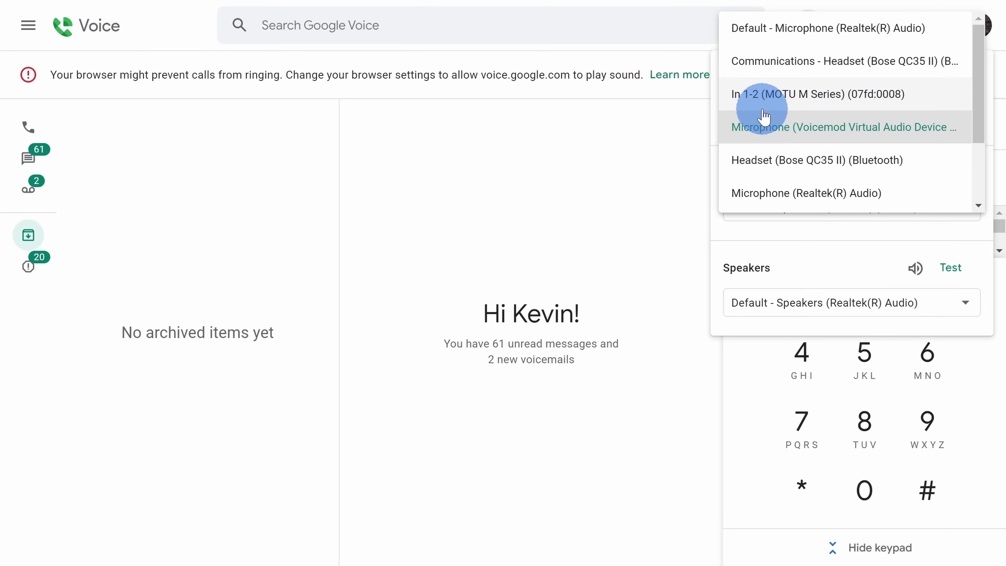
{"action": "left_click", "coordinate": [864, 127]}
{"action": "left_click", "coordinate": [613, 182]}
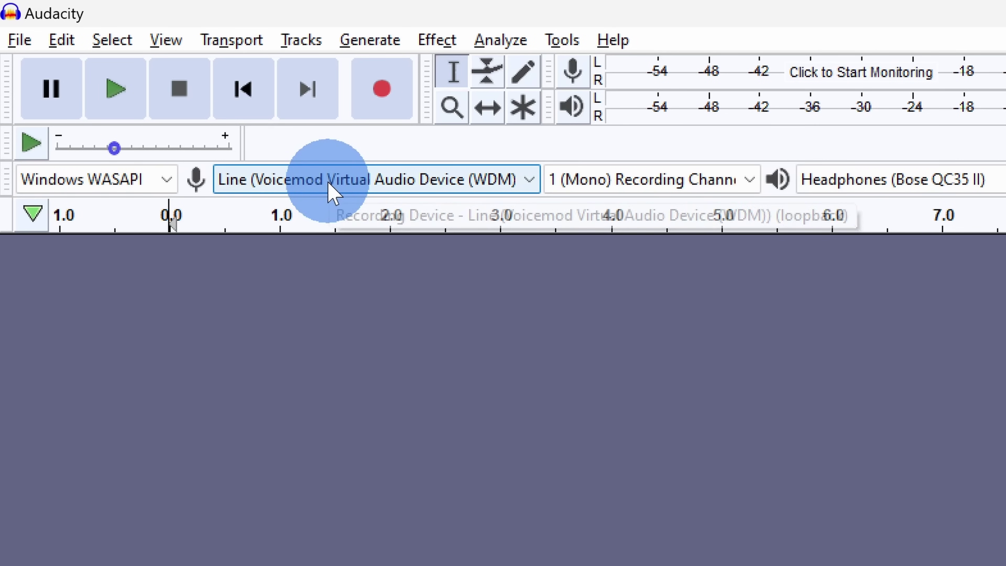
Record a roughly 7-second test clip from Line (Voicemod Virtual Audio Device), with Headphones as playback.
{"action": "left_click", "coordinate": [204, 114]}
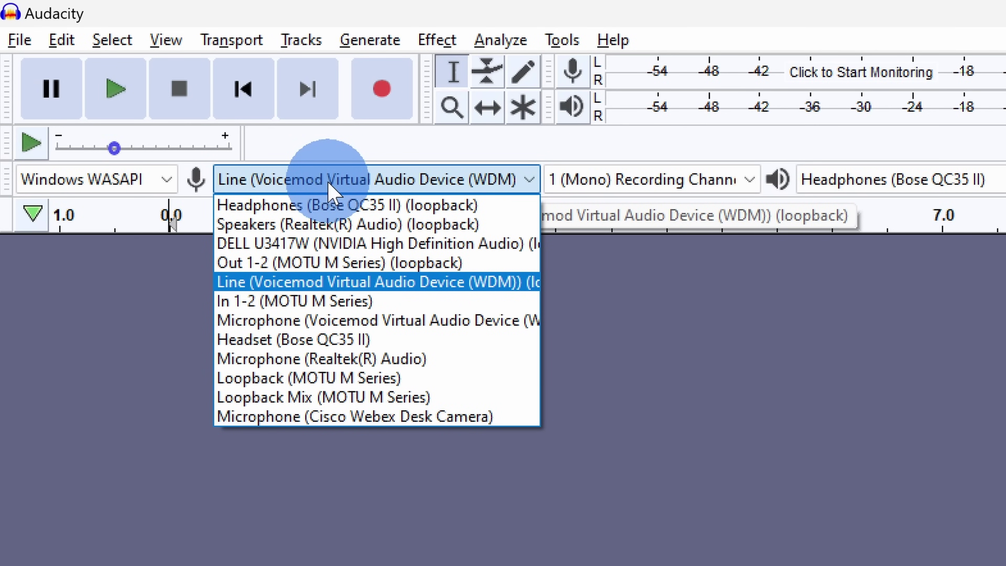
{"action": "left_click", "coordinate": [336, 282]}
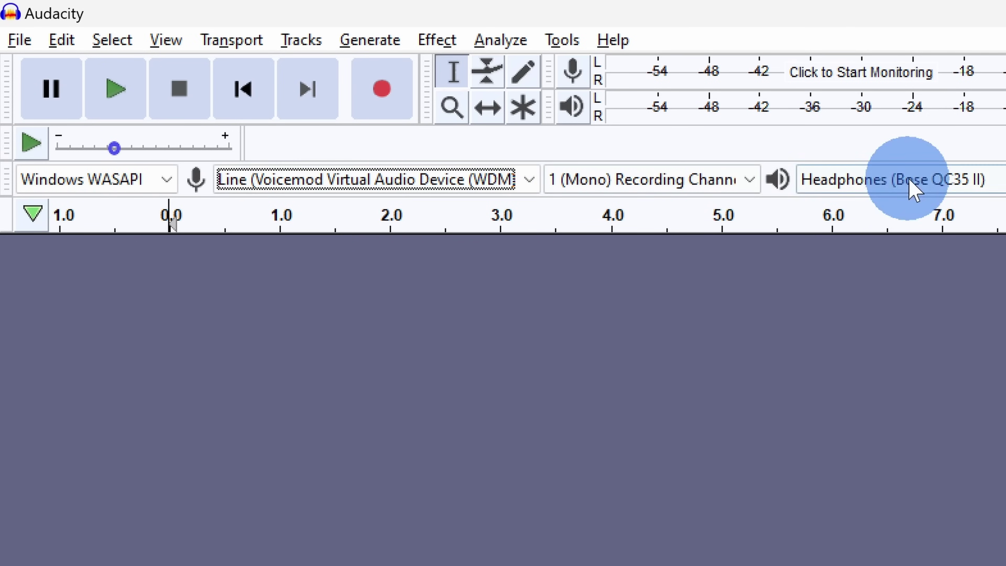
{"action": "left_click", "coordinate": [913, 188]}
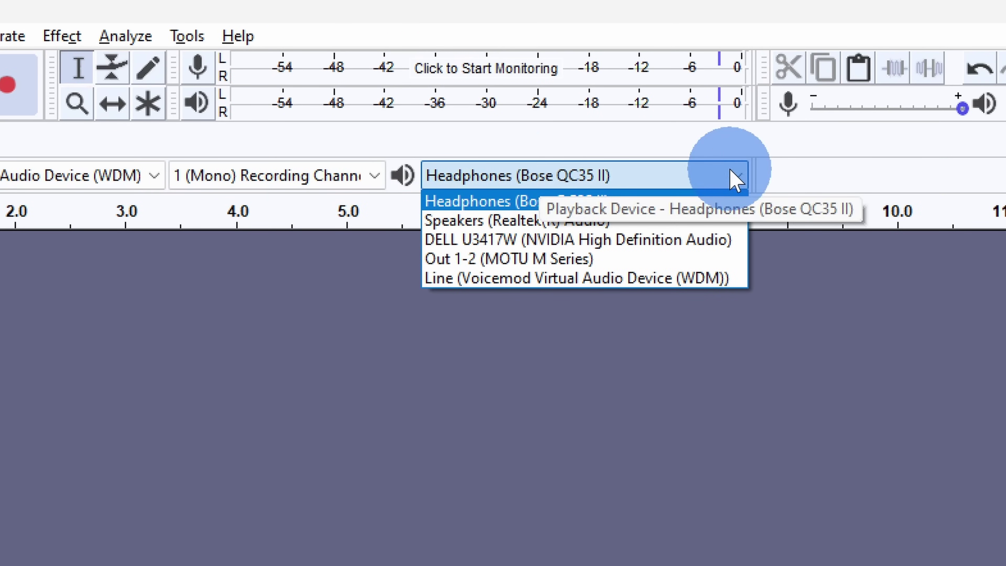
{"action": "left_click", "coordinate": [786, 180]}
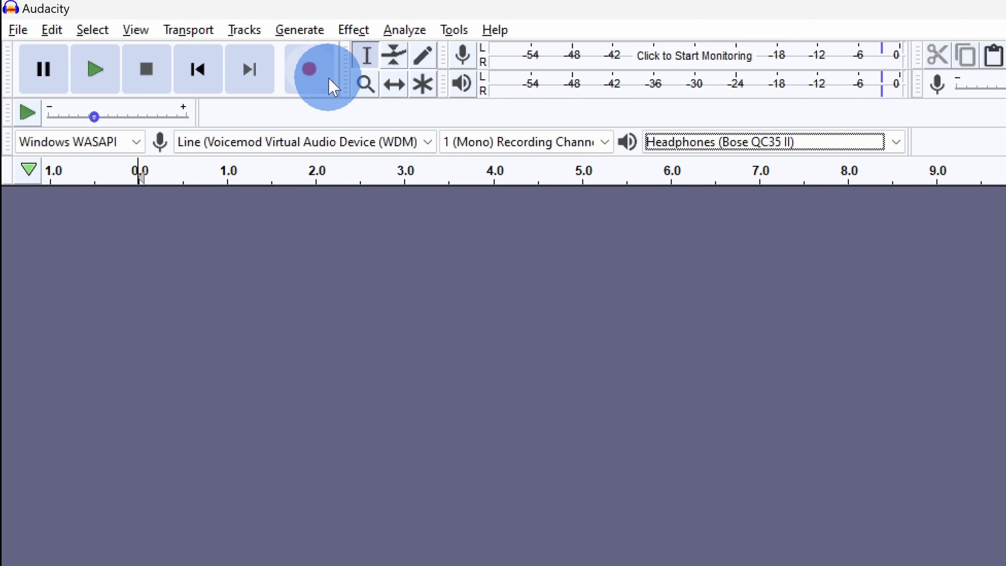
{"action": "left_click", "coordinate": [311, 80]}
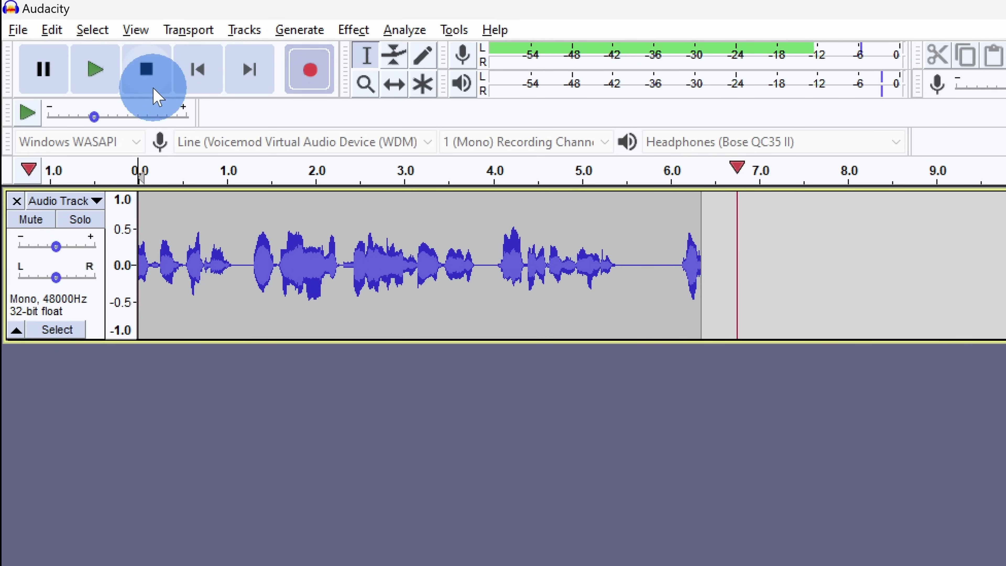
{"action": "left_click", "coordinate": [148, 77]}
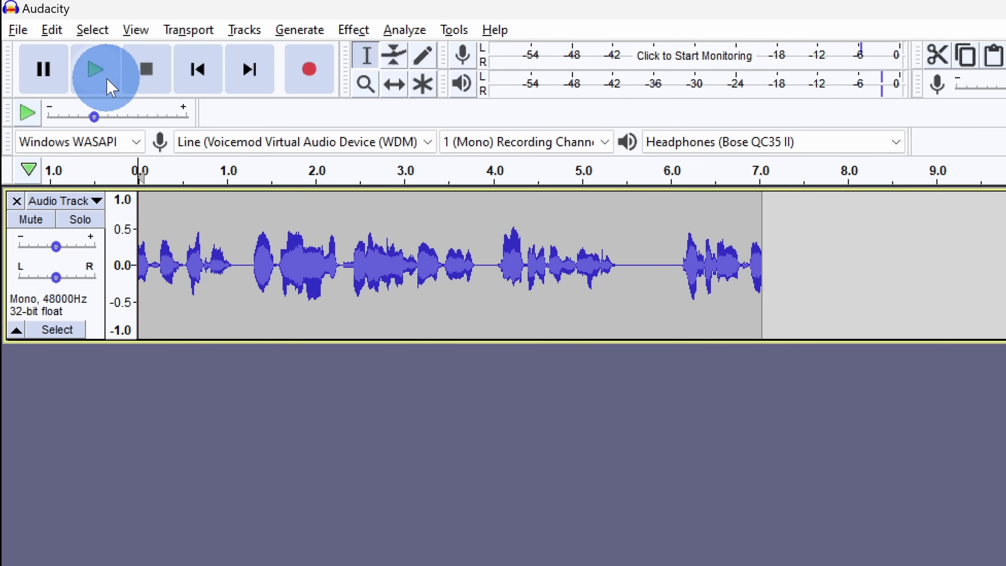